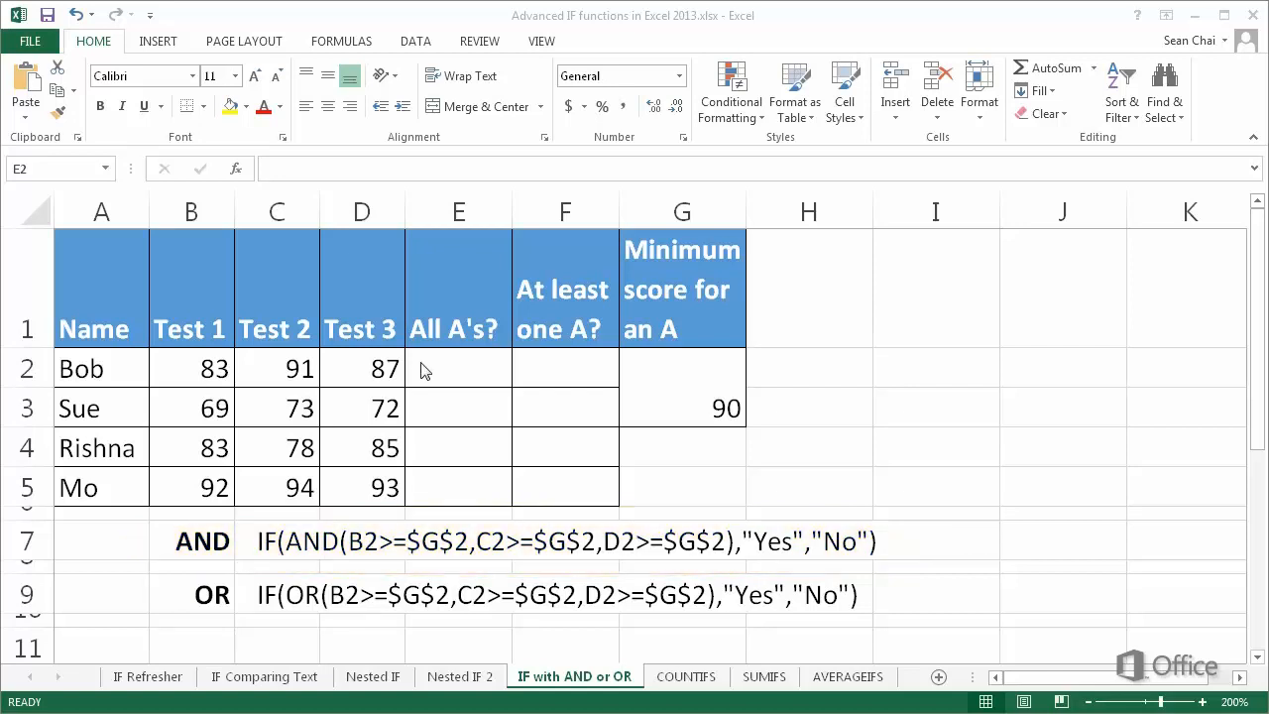
Step: Start an IF formula with a nested AND in E2, with the first condition B2>=$G$2
left_click(421, 369)
type("=IF(AND(")
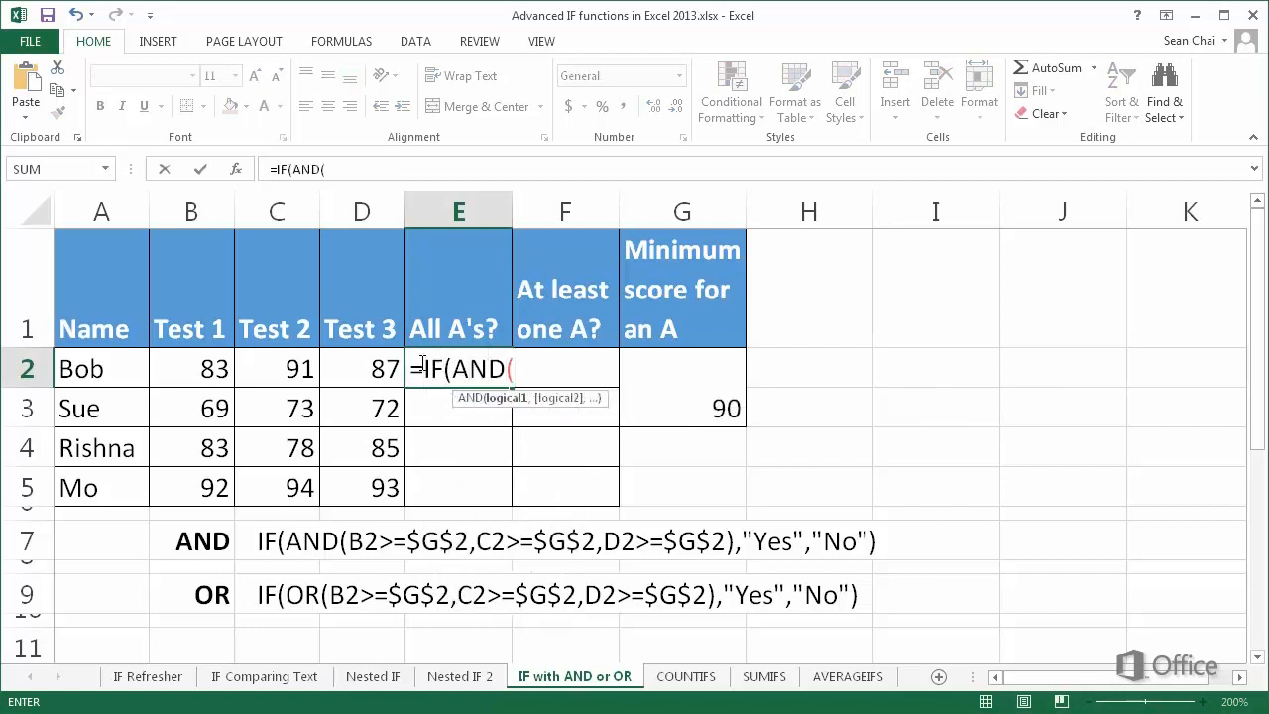
left_click(216, 366)
type(">=")
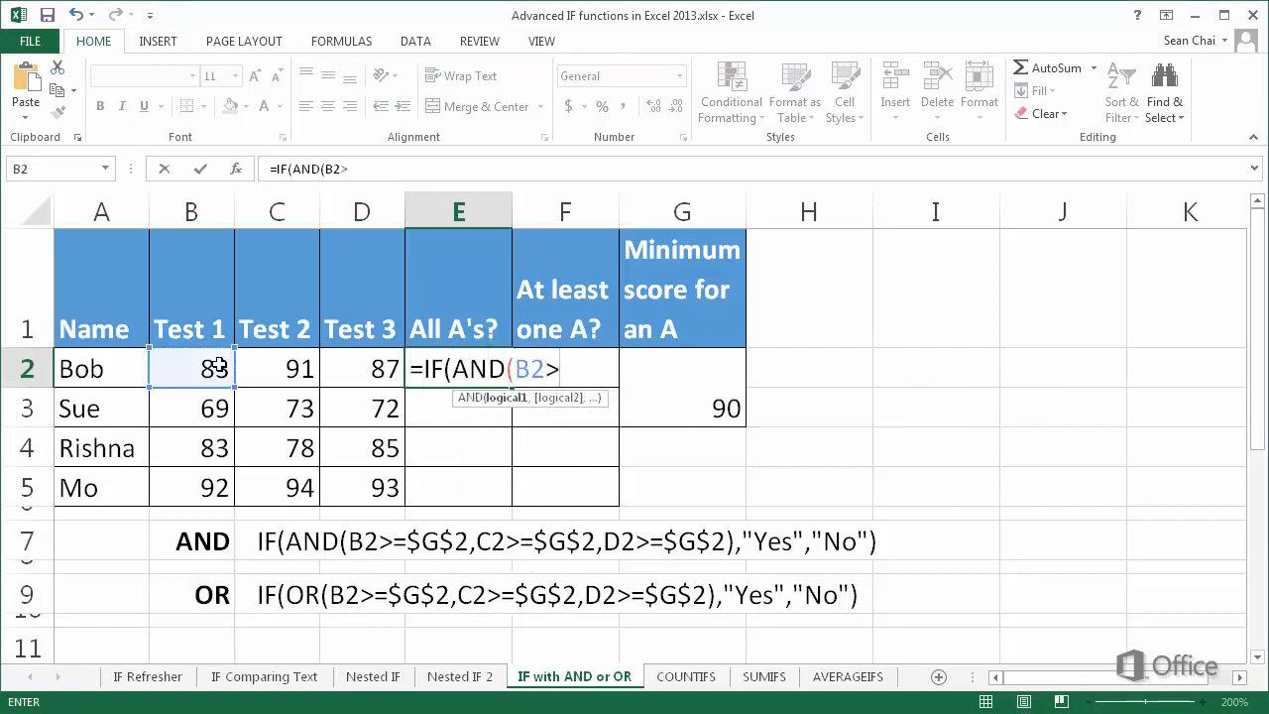
left_click(658, 411)
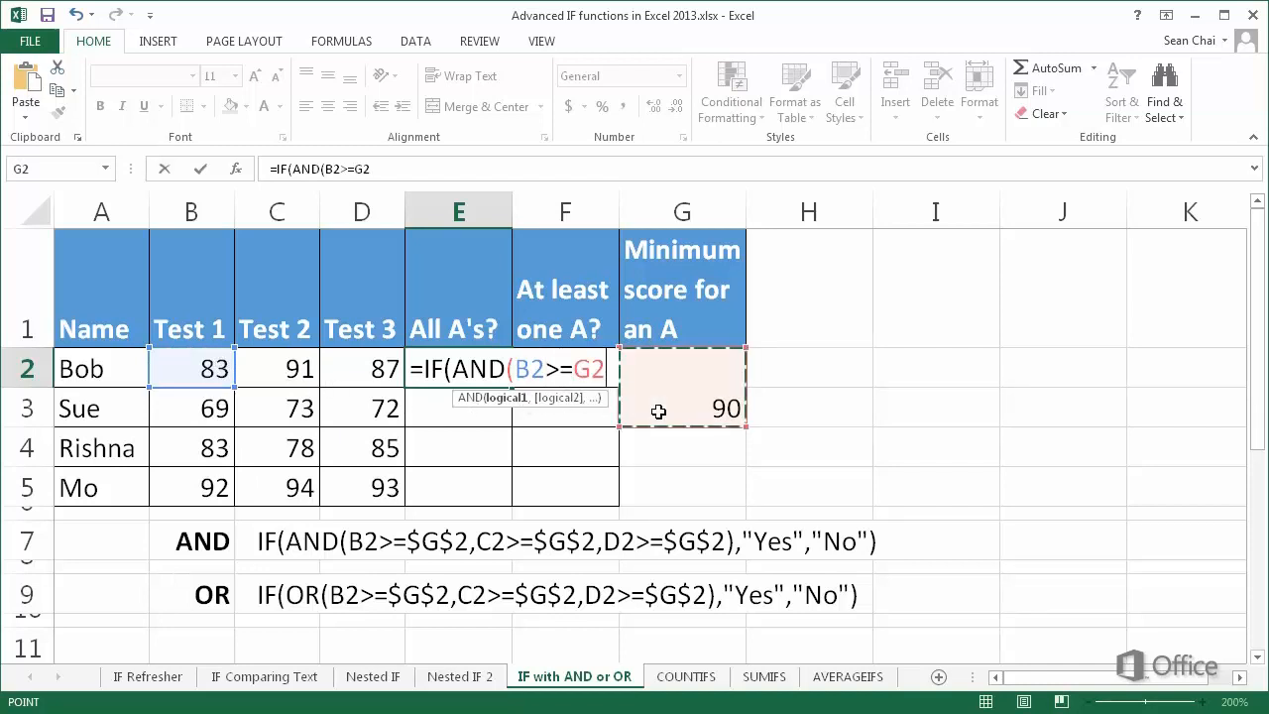
key("F4")
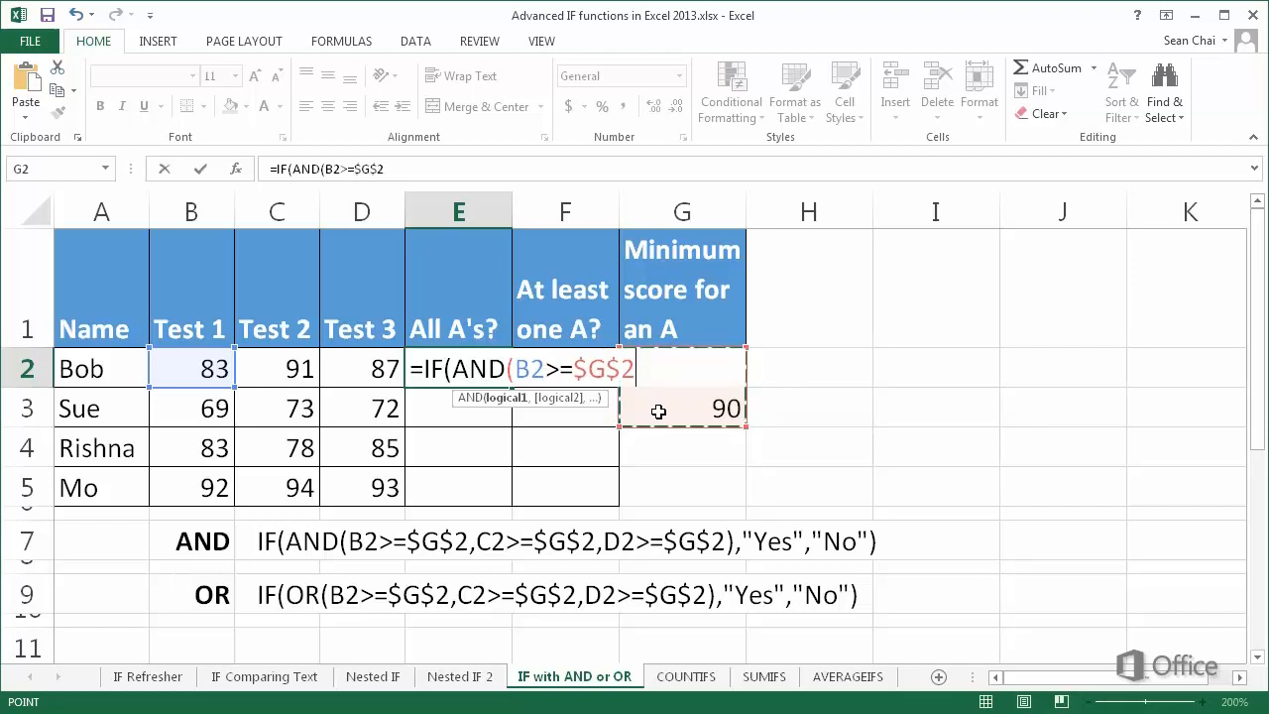
Step: Add C2>=$G$2 as the second AND condition in the E2 formula, keeping the minimum score reference absolute
type(",")
left_click(292, 370)
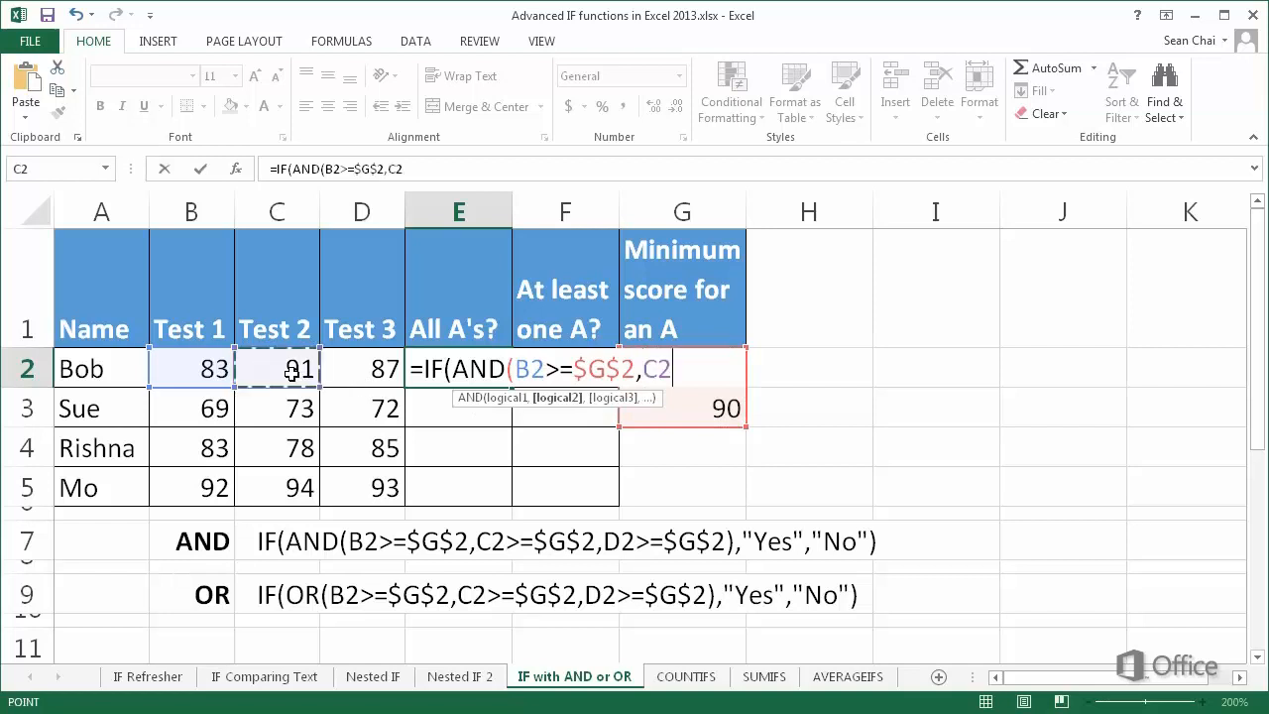
type(">=")
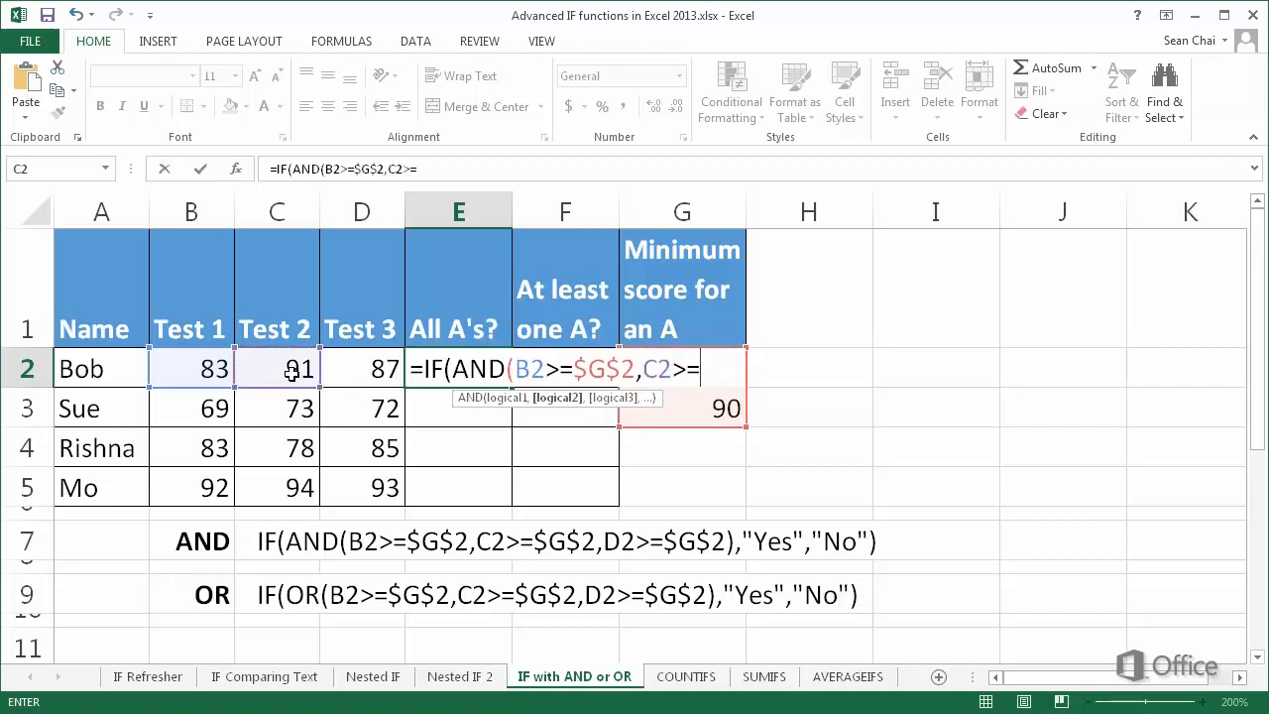
left_click(643, 411)
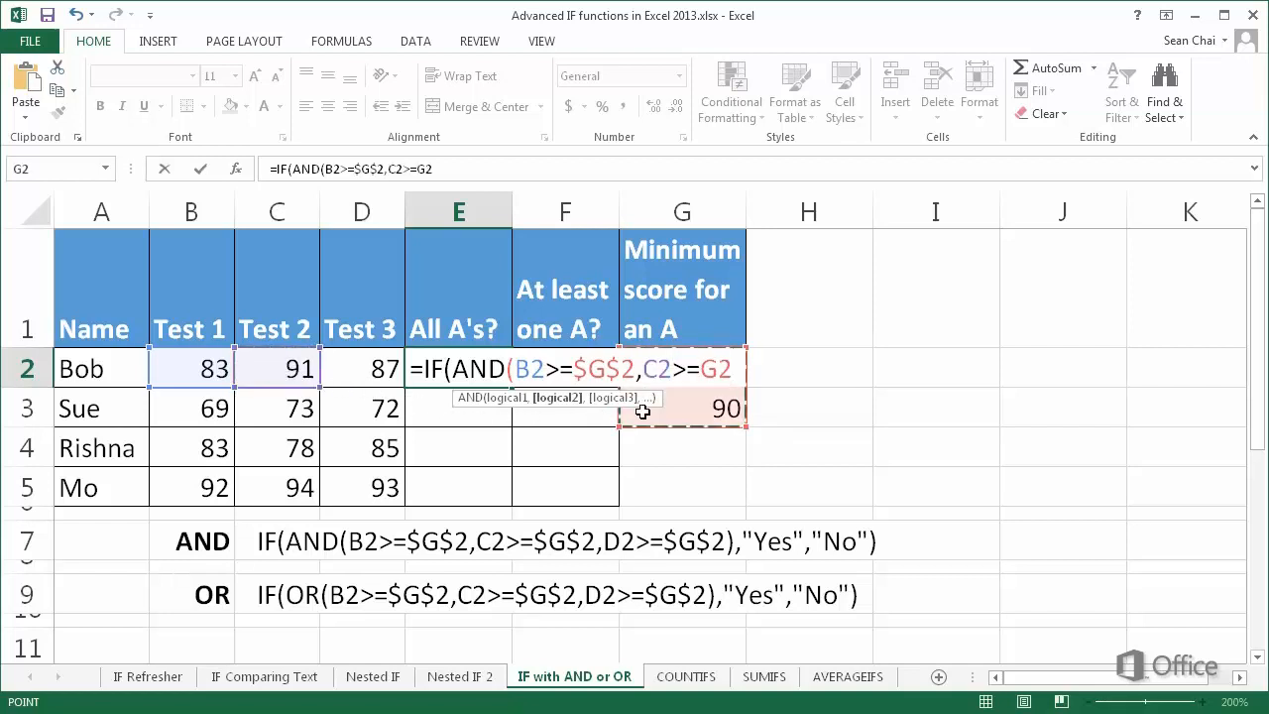
key("F4")
Step: Add D2>=$G$2 as the third AND condition in the E2 formula, with an absolute reference to the minimum score
type(",")
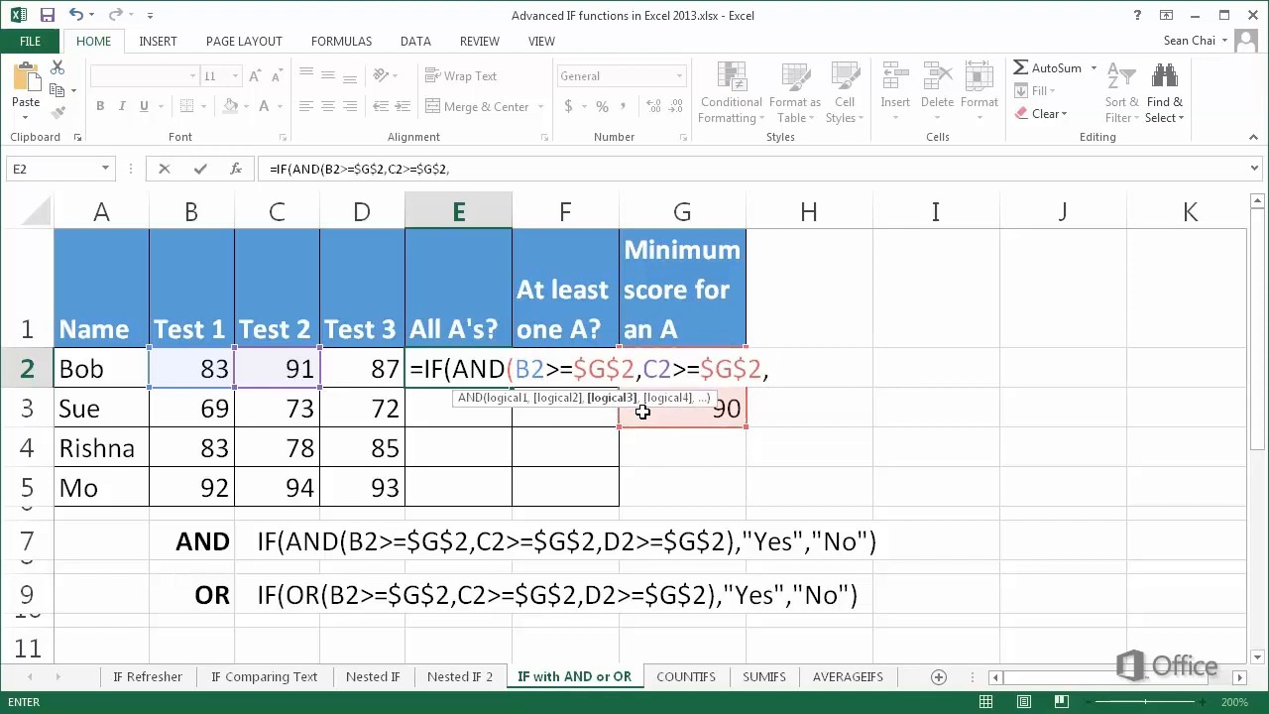
left_click(381, 372)
type(">=")
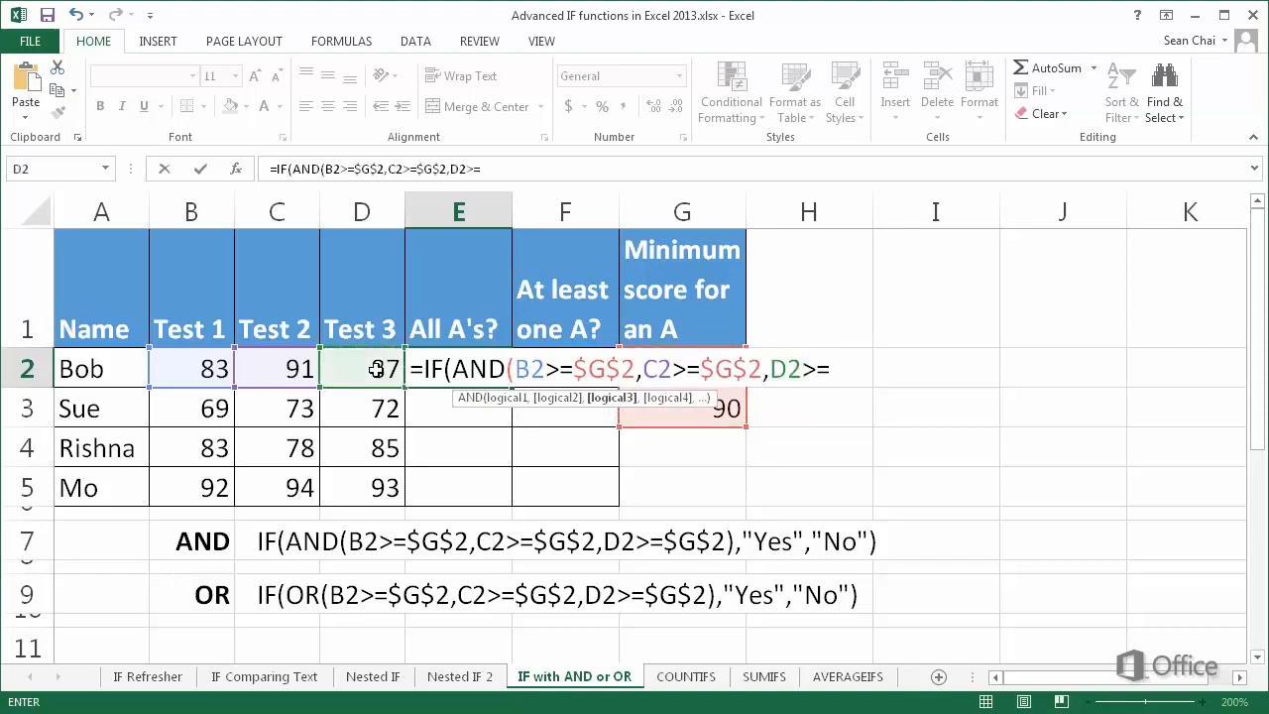
left_click(639, 418)
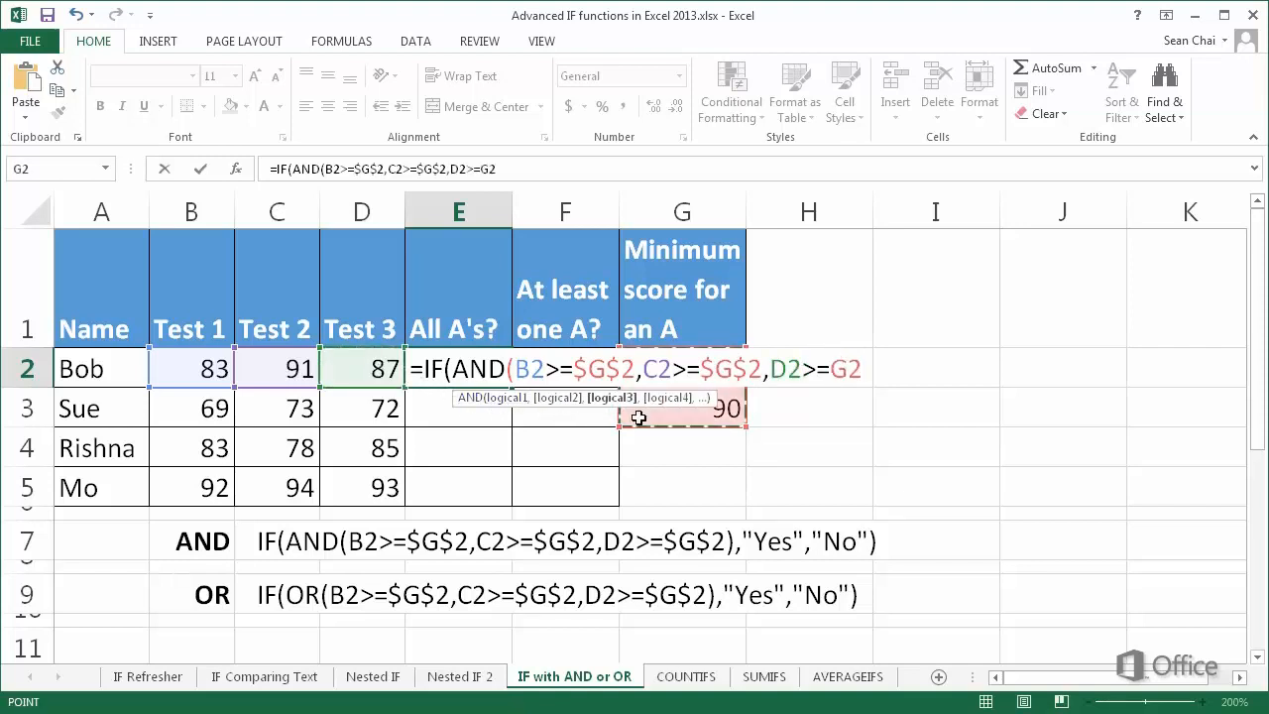
key("F4")
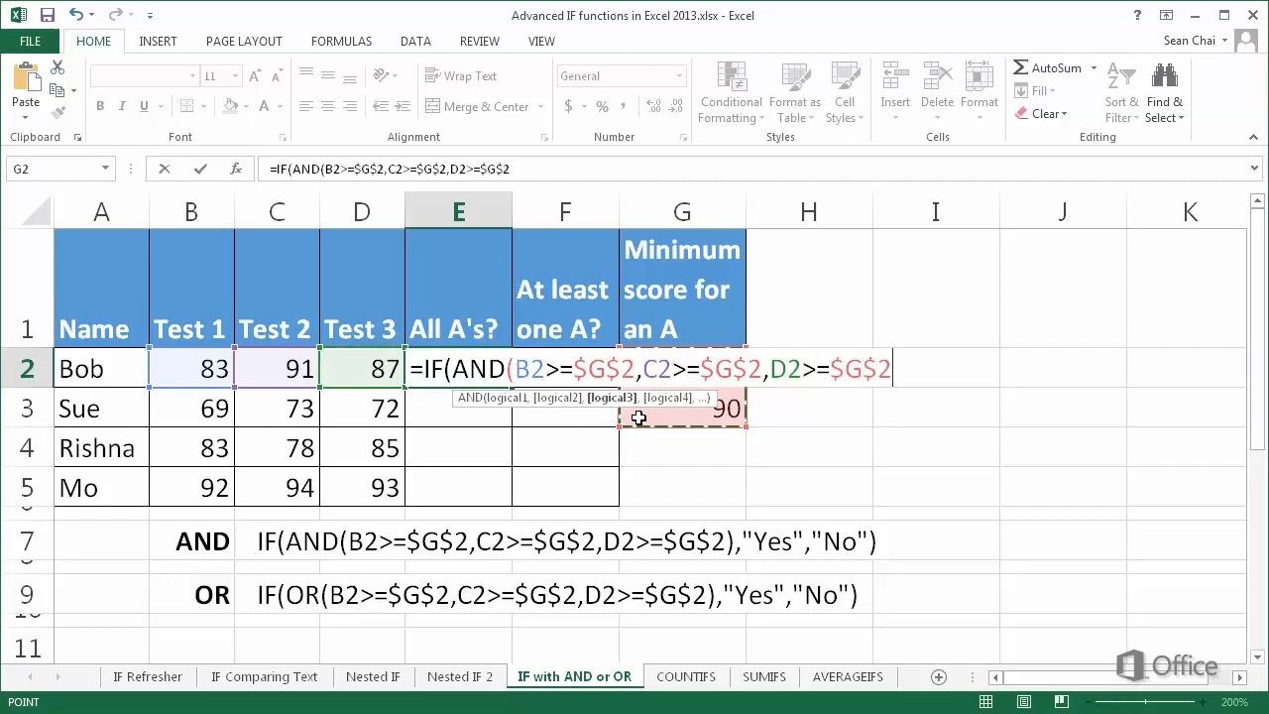
Step: Close the AND test in E2, return "Yes" if true and "No" if false, and enter the formula
type("),\"")
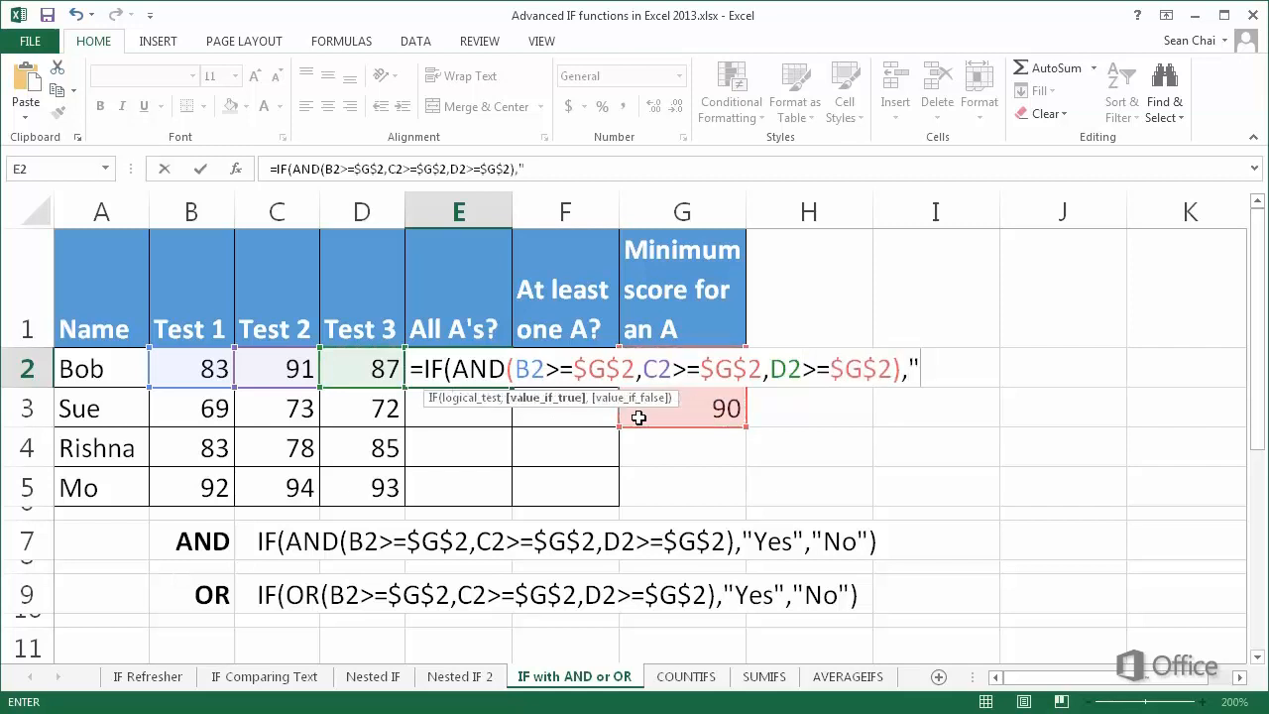
type("Yes\",\"N")
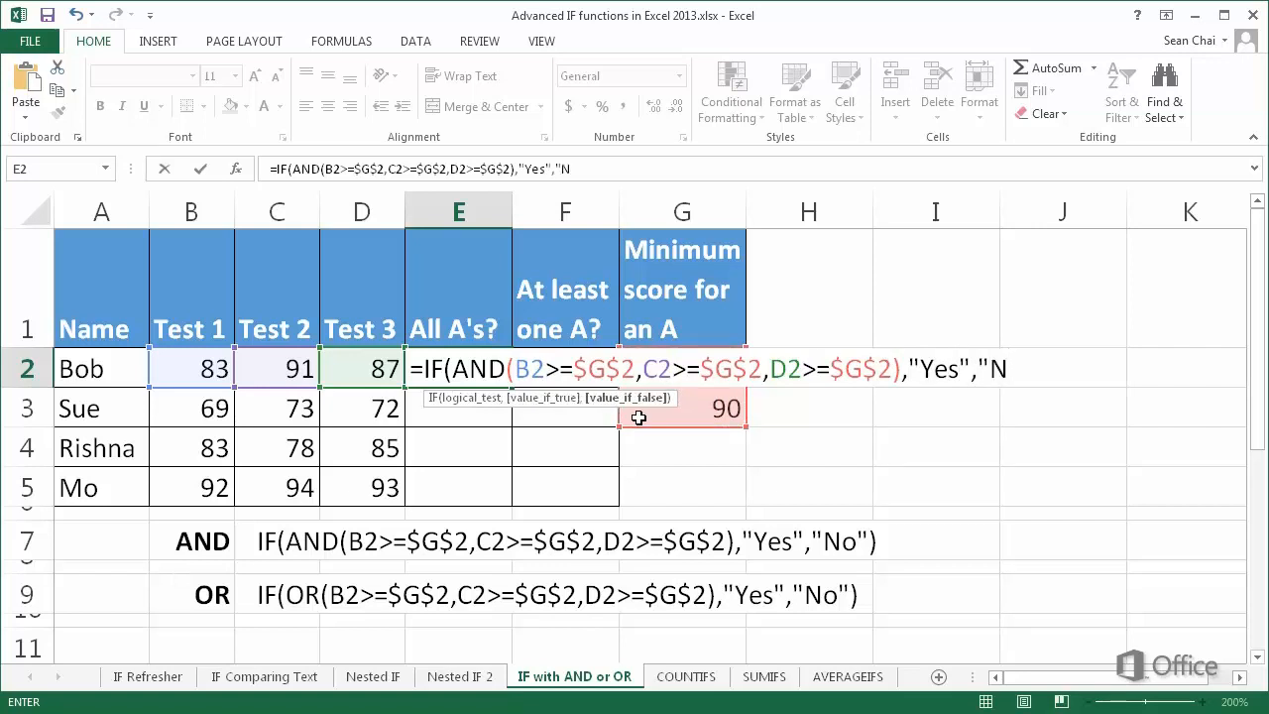
type("o\")")
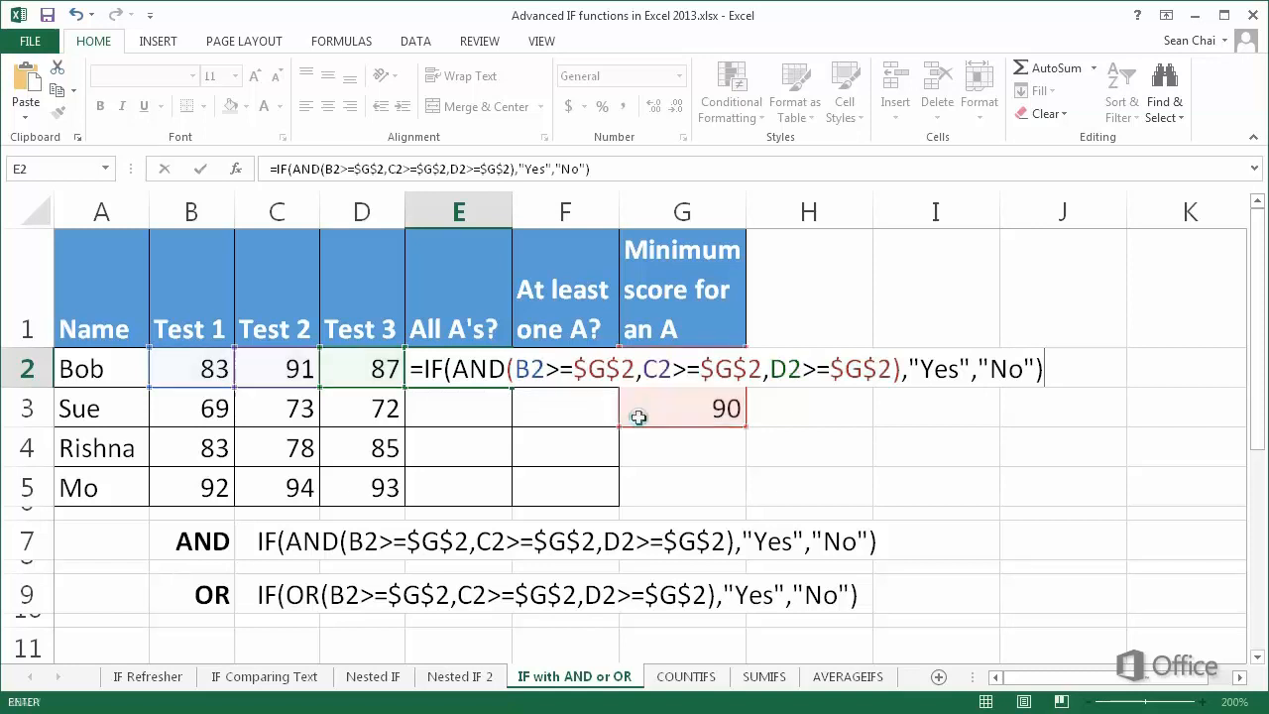
key("Return")
Step: Fill the All A's? formula from E2 down to E5
left_click(488, 373)
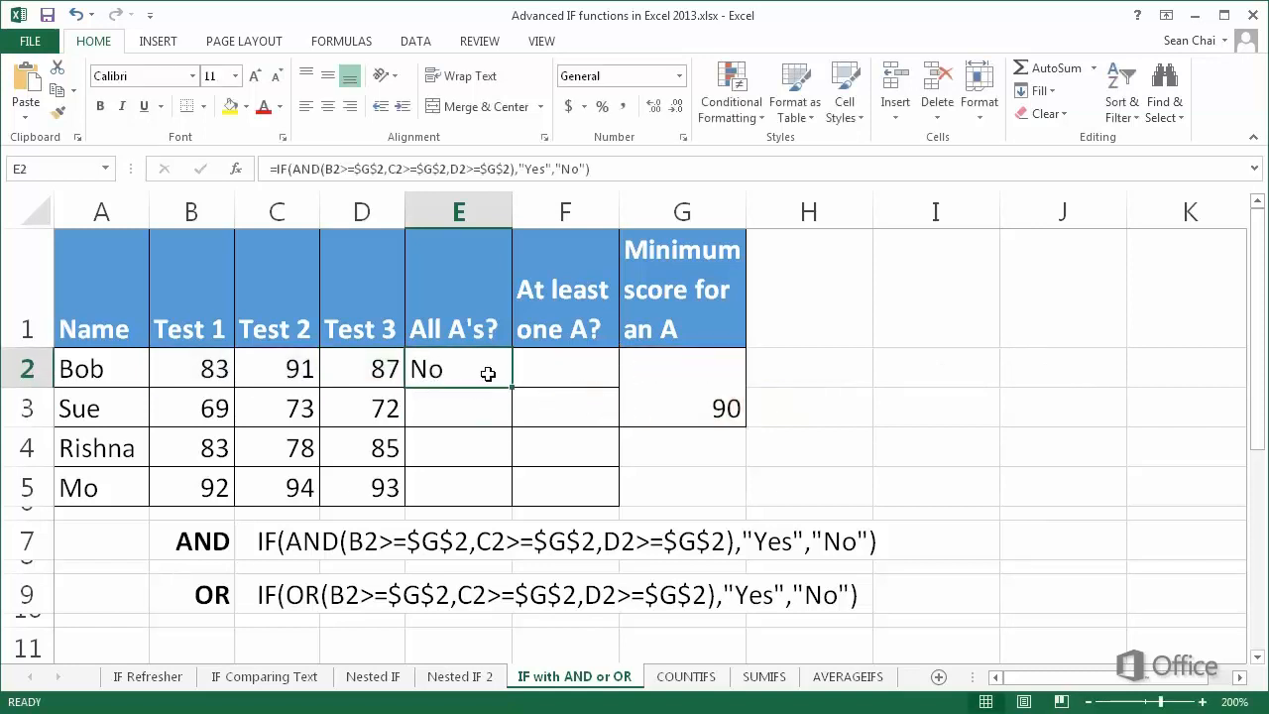
left_click_drag(510, 387, 504, 492)
left_click(679, 493)
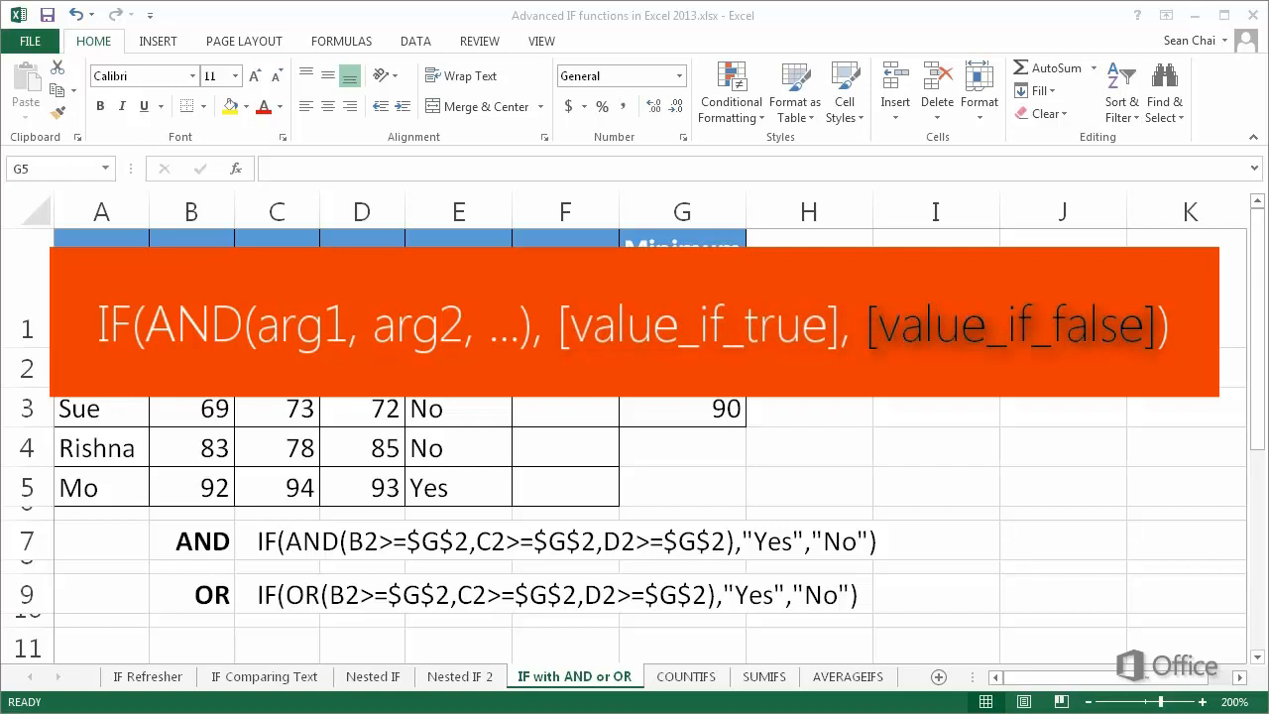
Step: Start an IF formula with a nested OR in F2, with the first condition B2>=$G$2
left_click(528, 371)
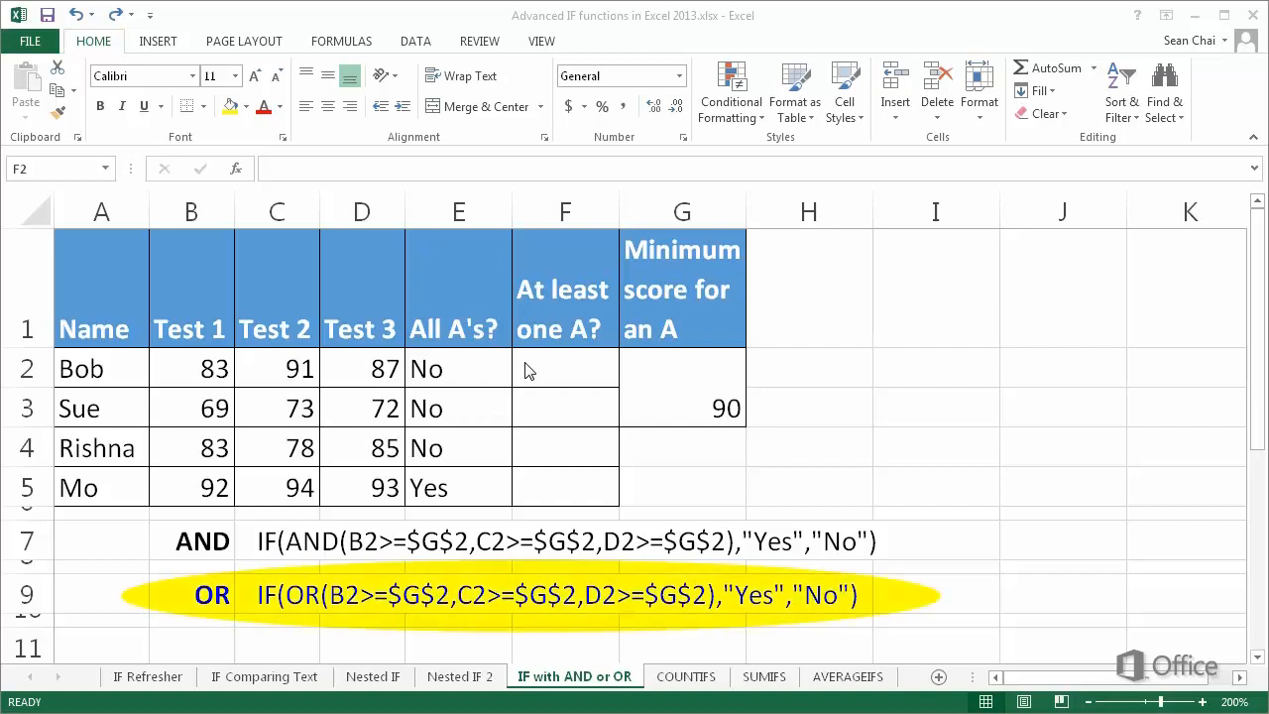
double_click(527, 365)
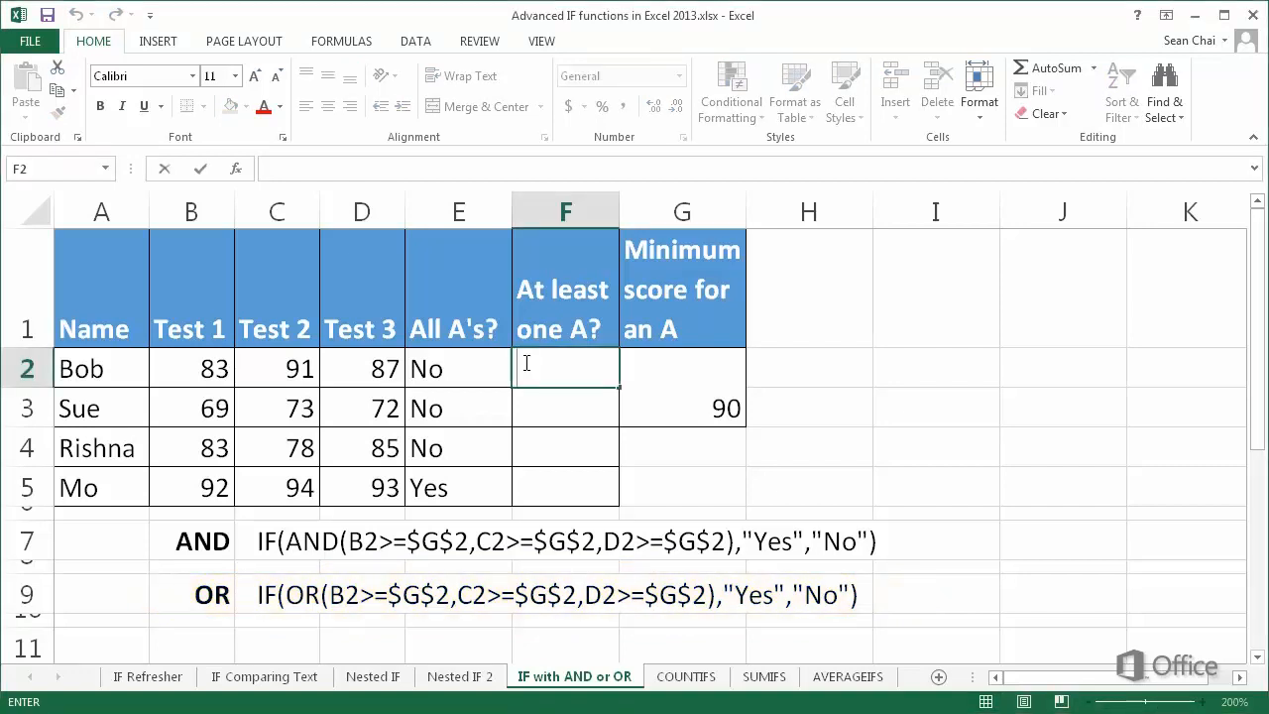
type("=IF(O")
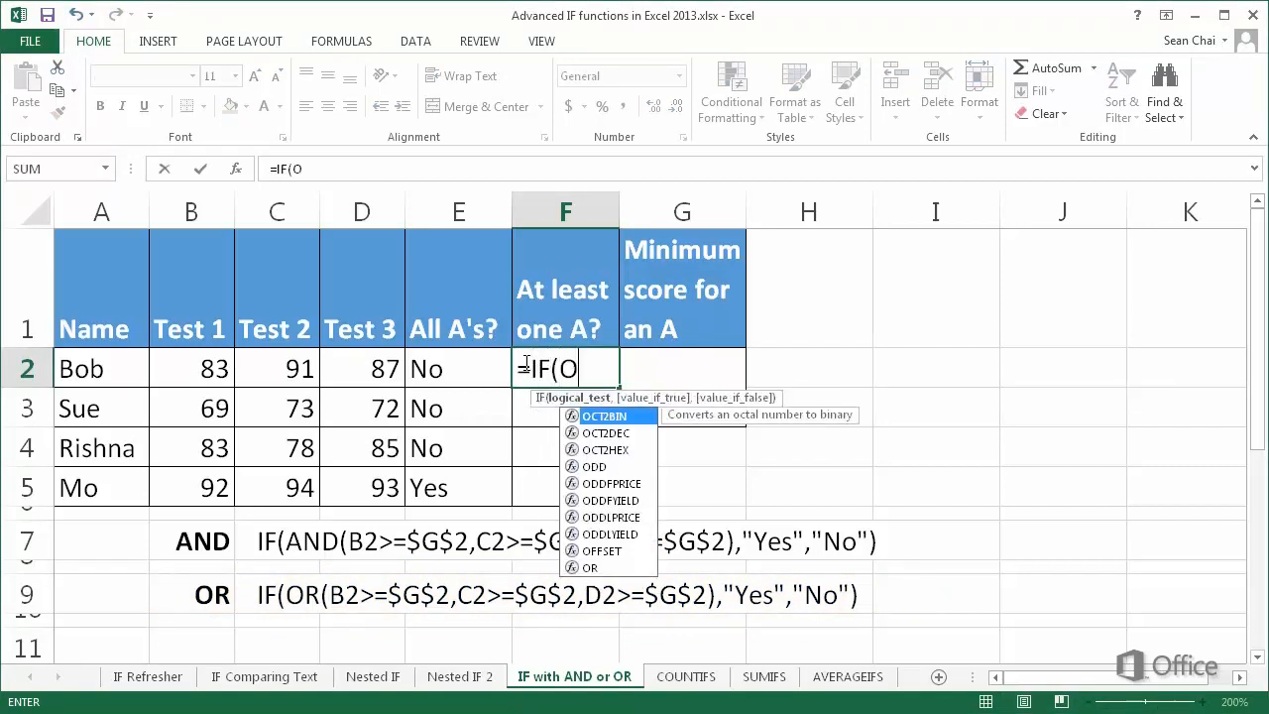
type("R(")
left_click(208, 368)
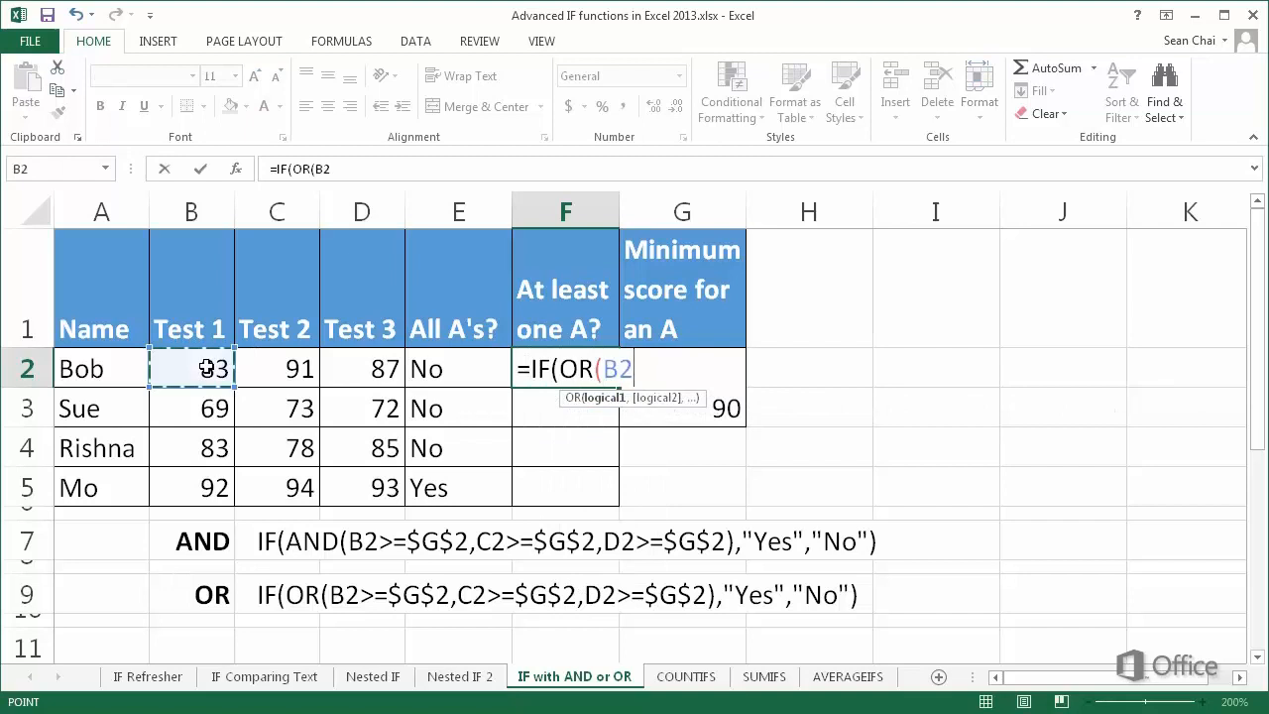
type(">=")
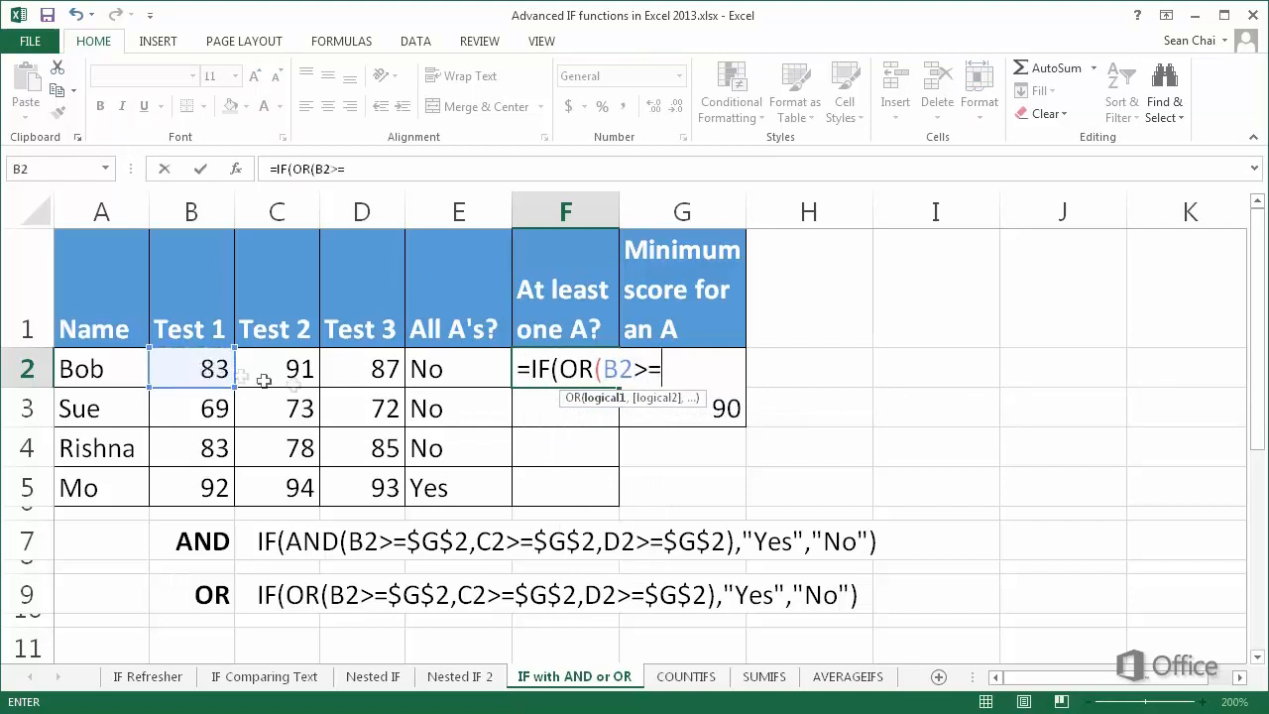
left_click(643, 421)
key("F4")
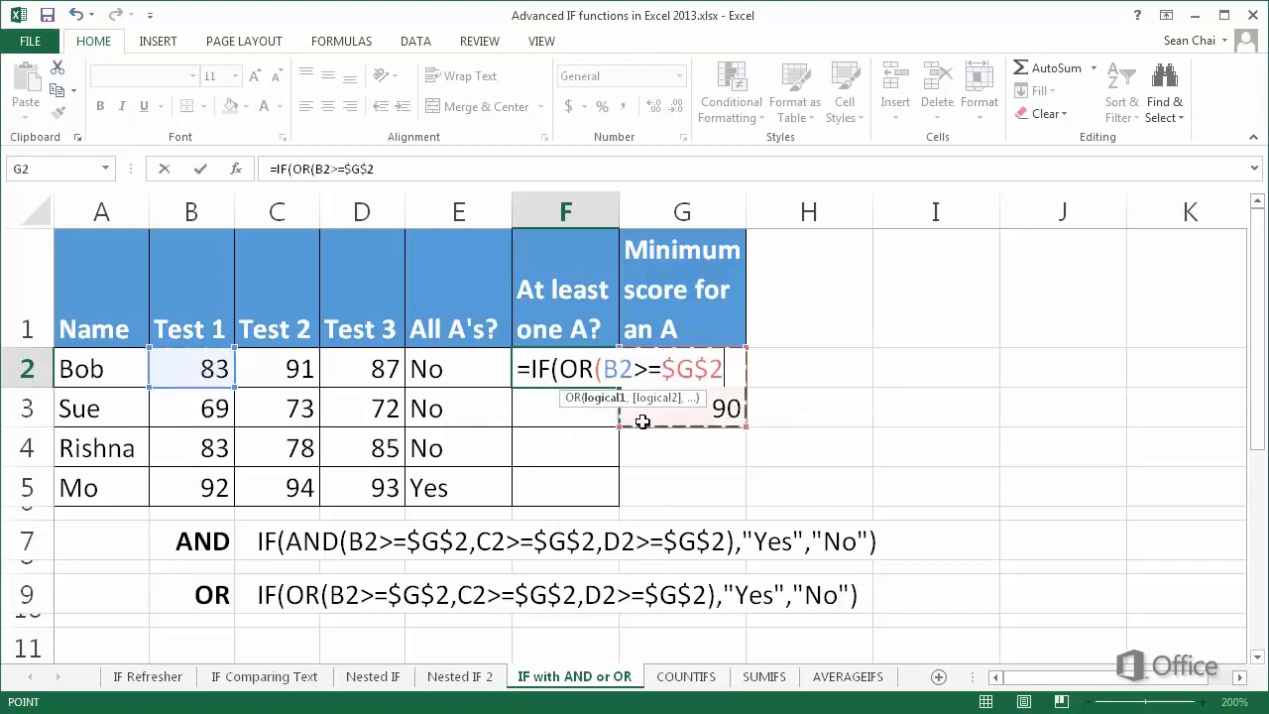
Step: Add C2>=$G$2 as the second OR condition in the F2 formula, keeping the minimum score reference absolute
type(",")
left_click(297, 370)
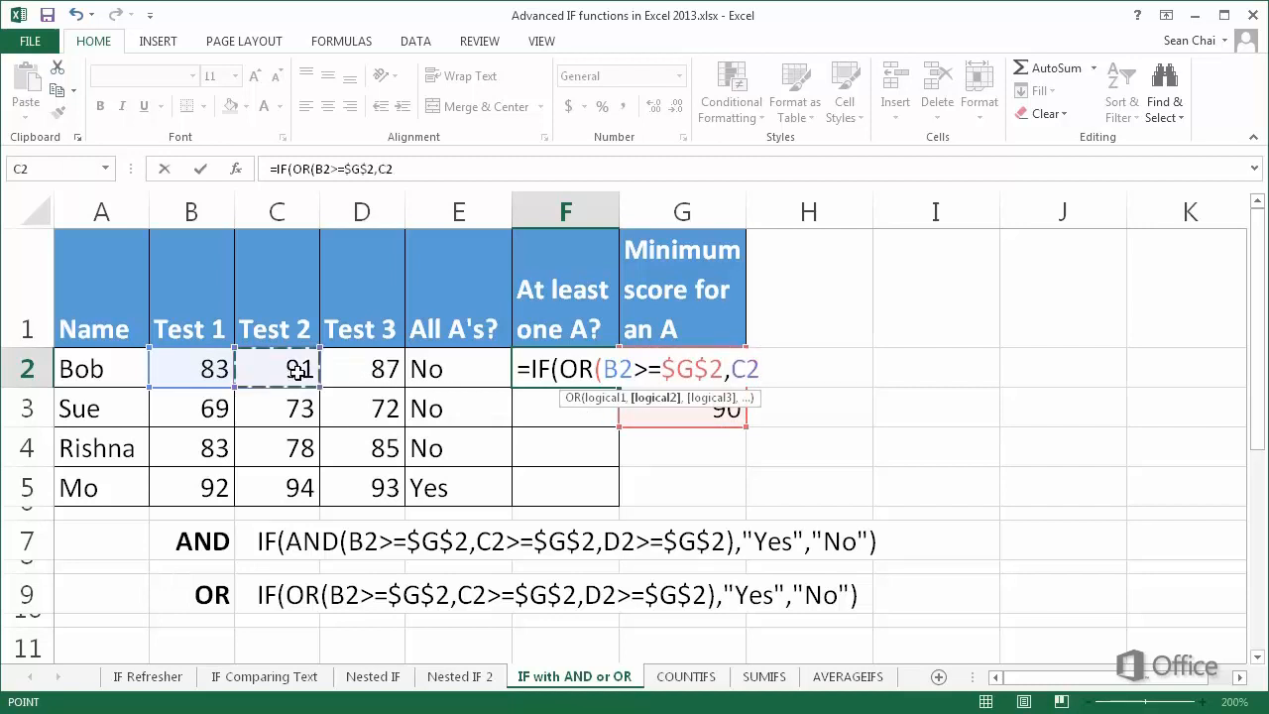
type(">=")
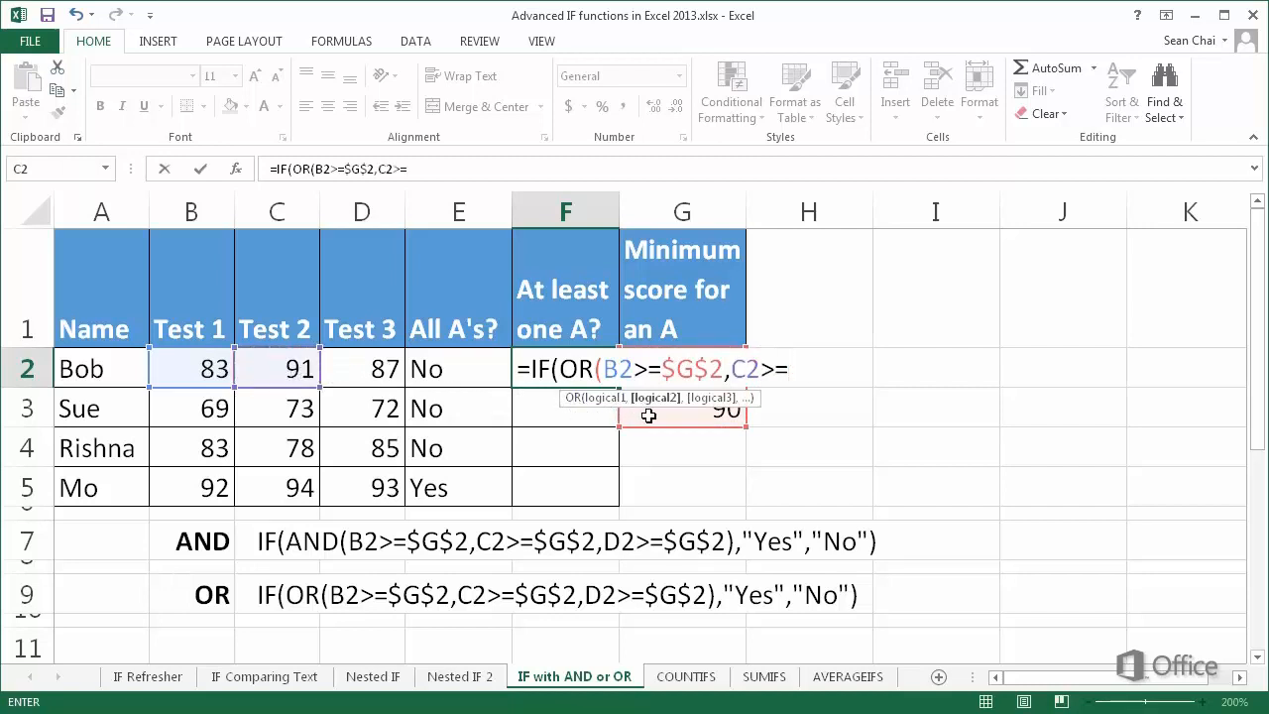
left_click(648, 415)
key("F4")
Step: Add D2>=$G$2 as the third OR condition in the F2 formula, with an absolute reference to the minimum score
type(",")
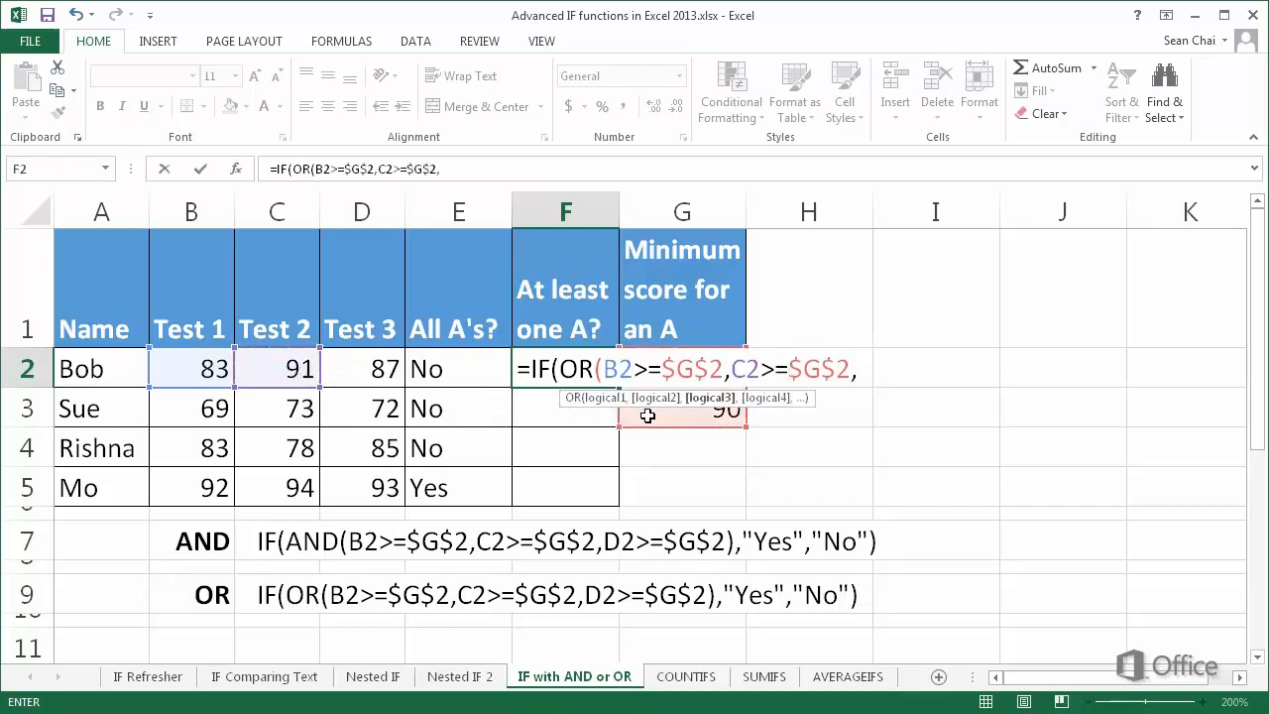
left_click(374, 372)
type(">")
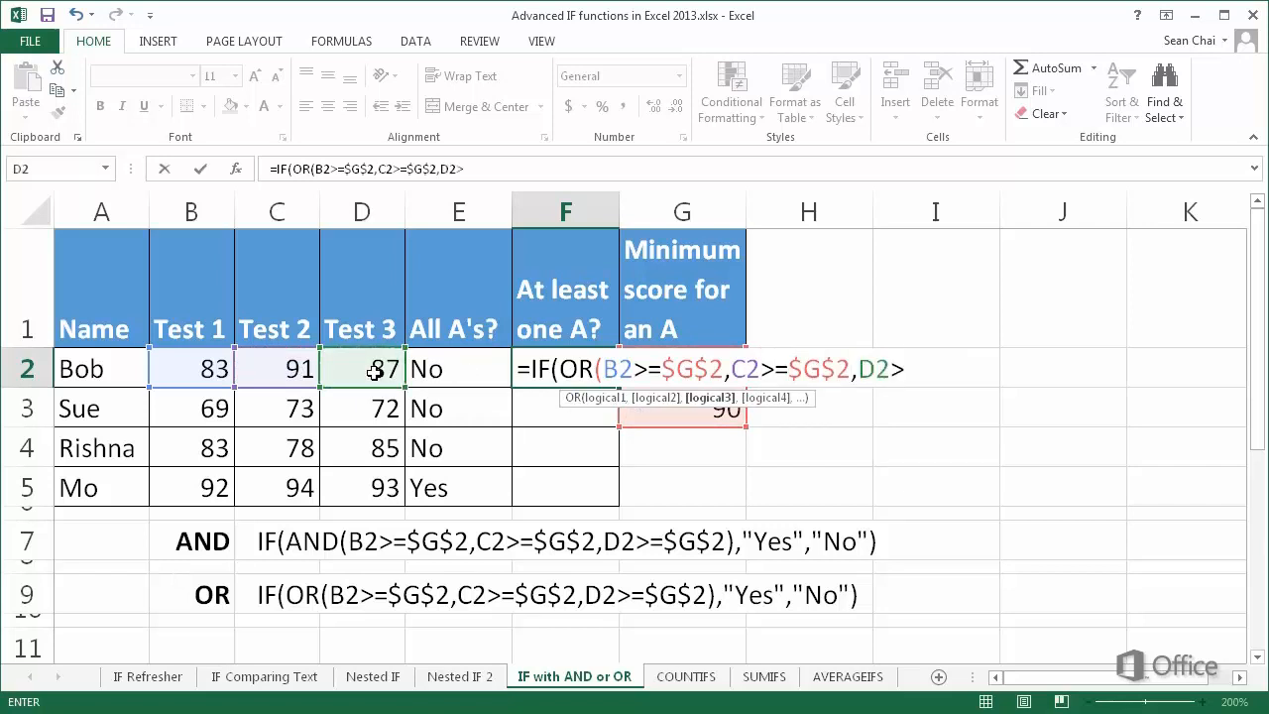
type("=")
left_click(656, 416)
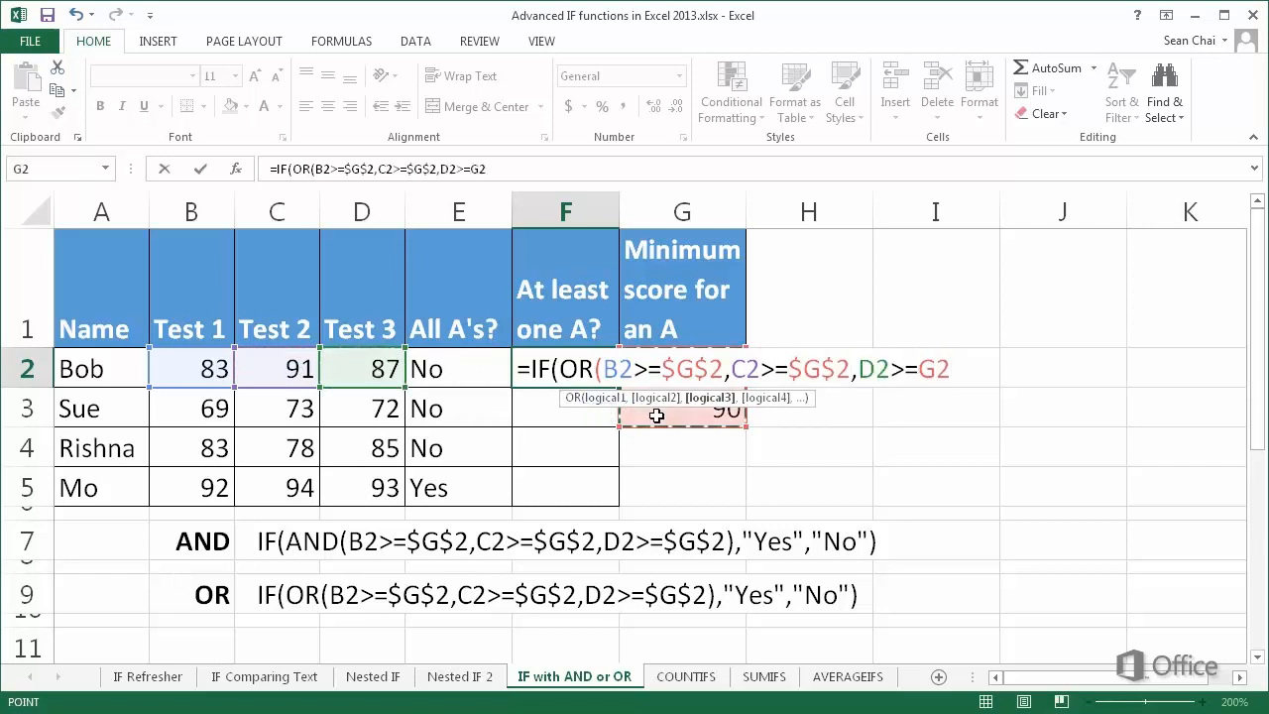
key("F4")
Step: Close the OR test in F2, return "Yes" if true and "No" if false, and enter the formula
type("),")
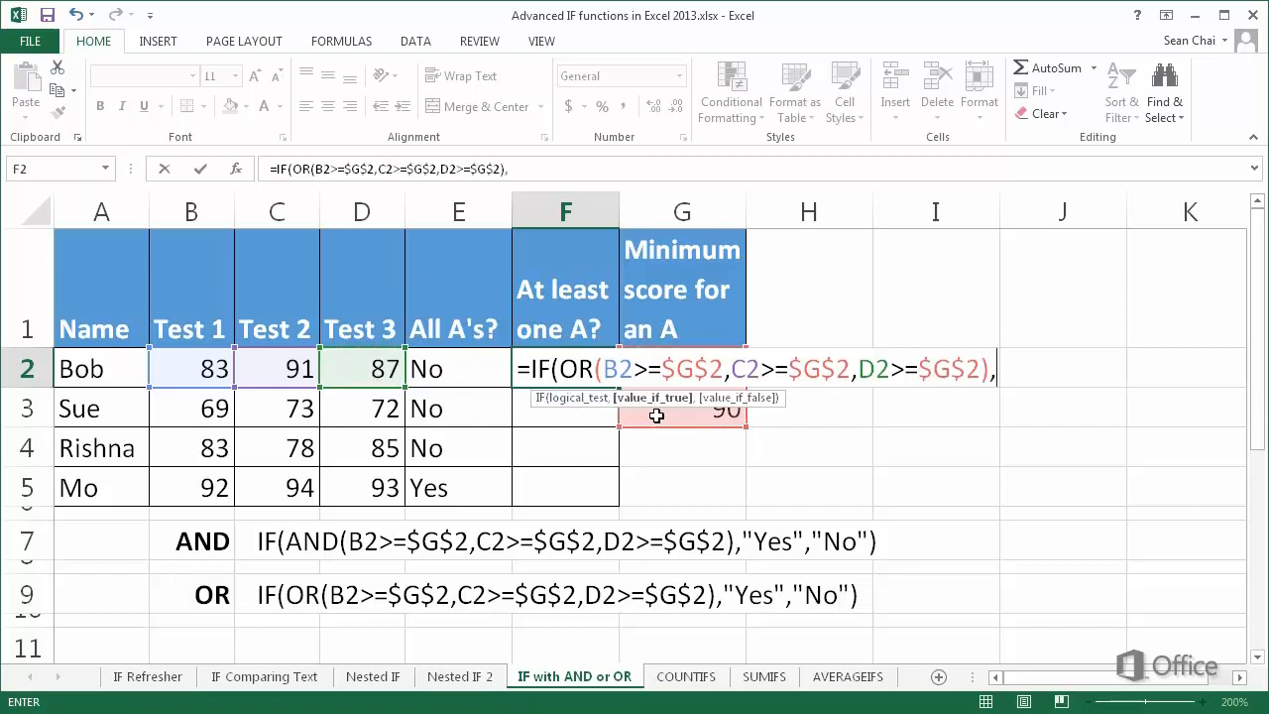
type("\"Yes\",")
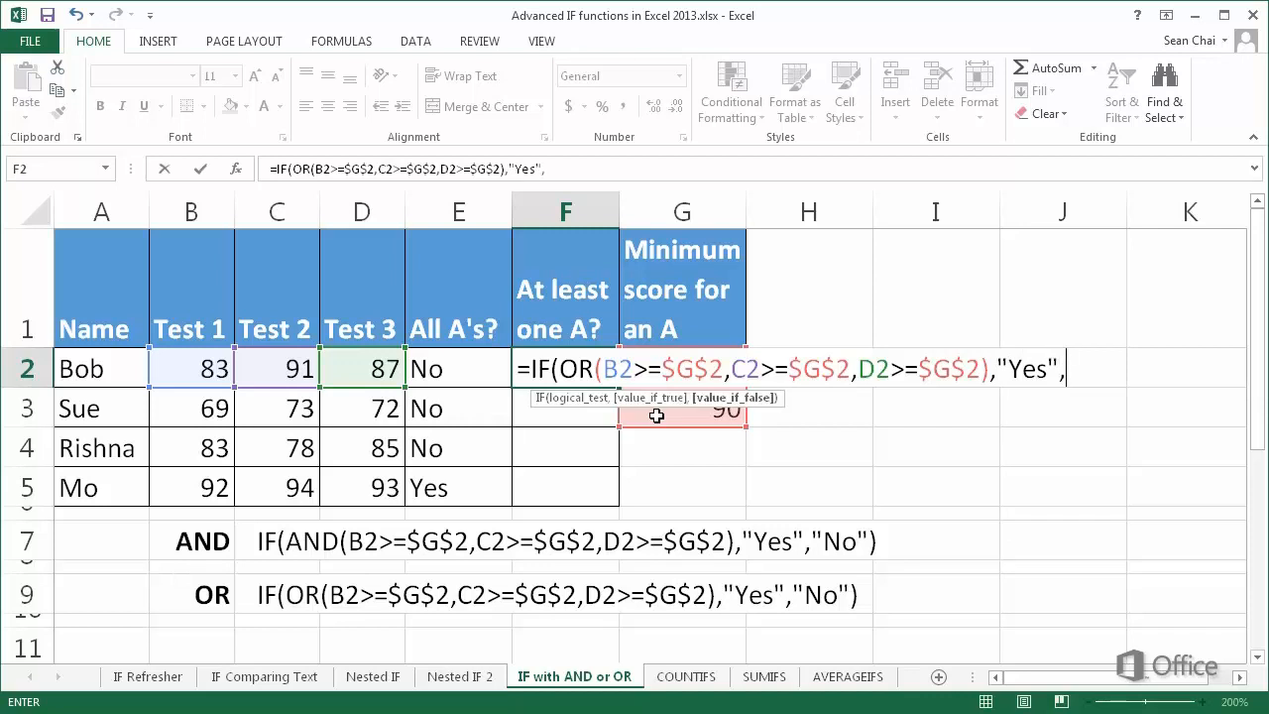
type("\"No\")")
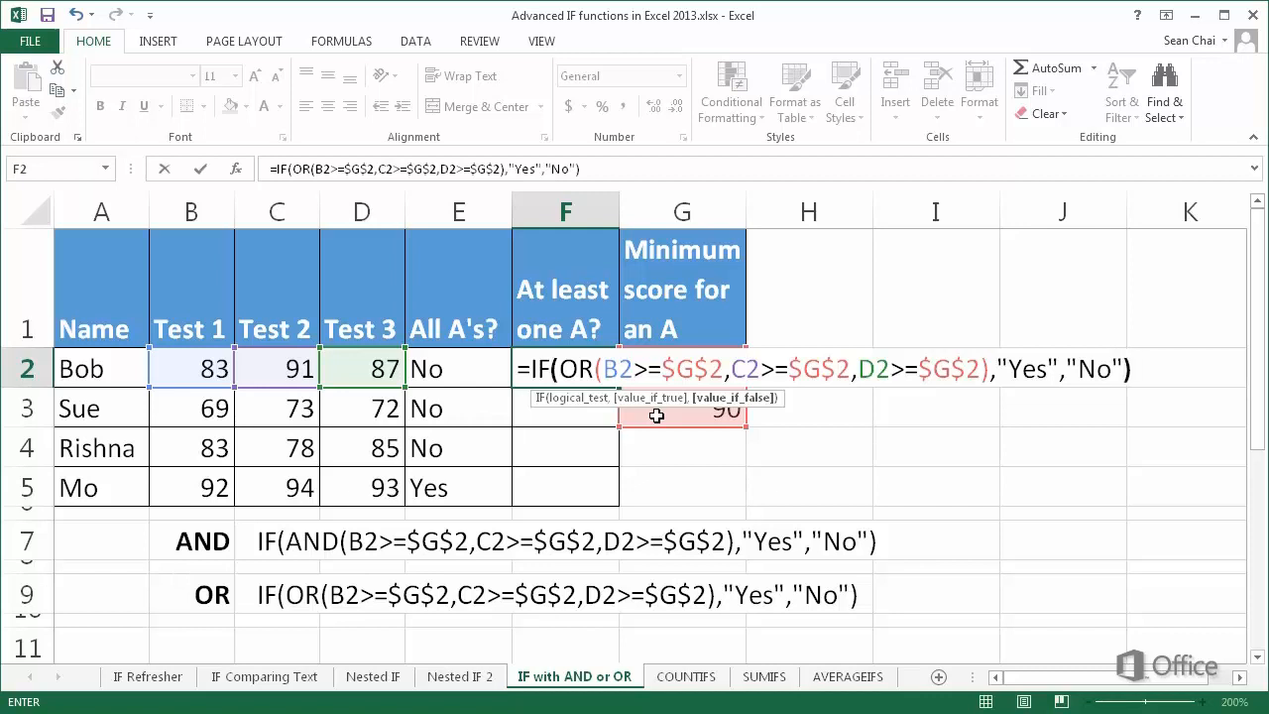
key("Return")
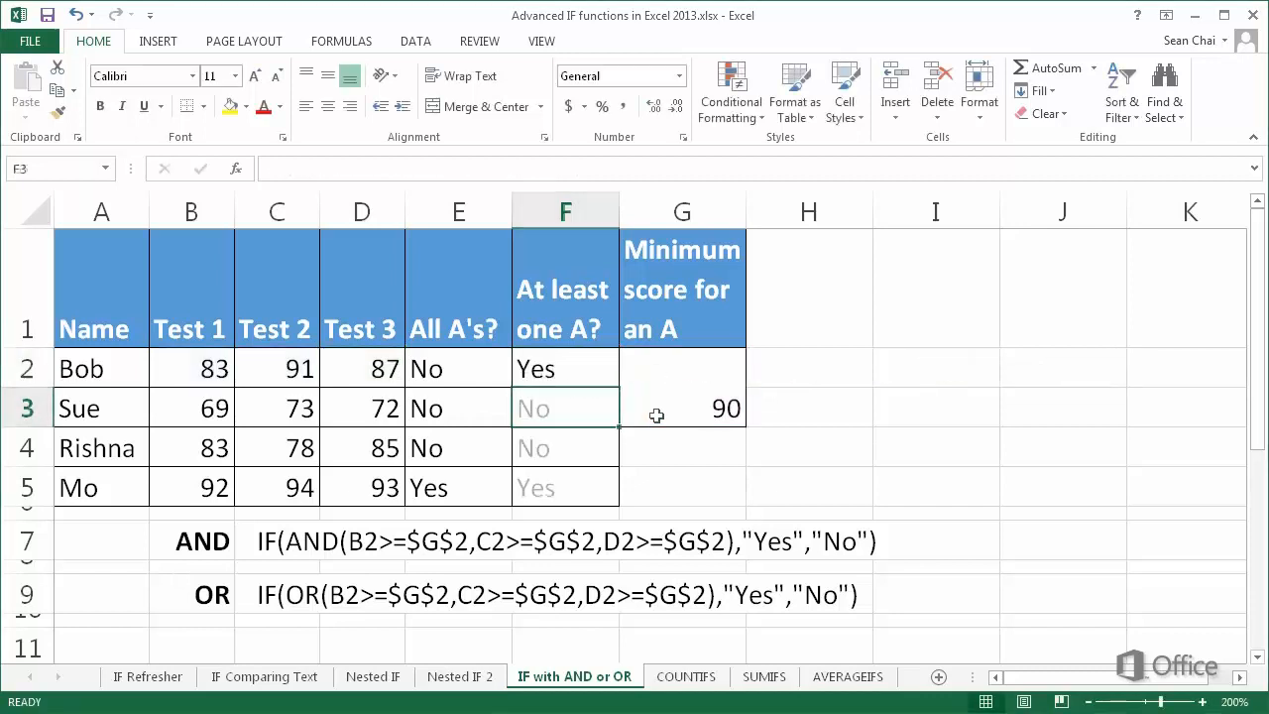